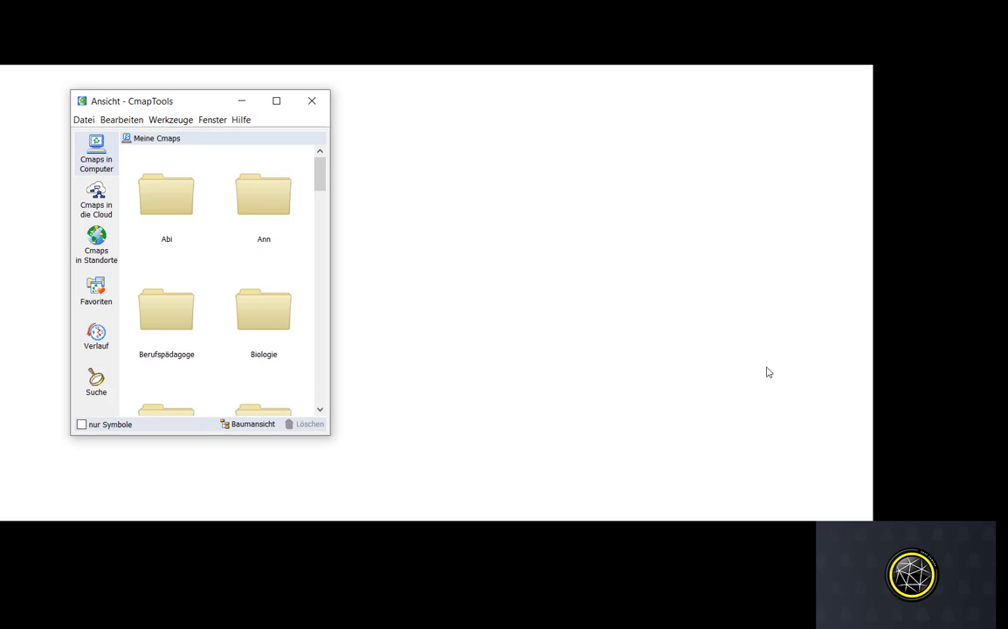
# - Create a new Cmap and add a "Schokolade" concept in its upper middle area
pyautogui.click(82, 119)
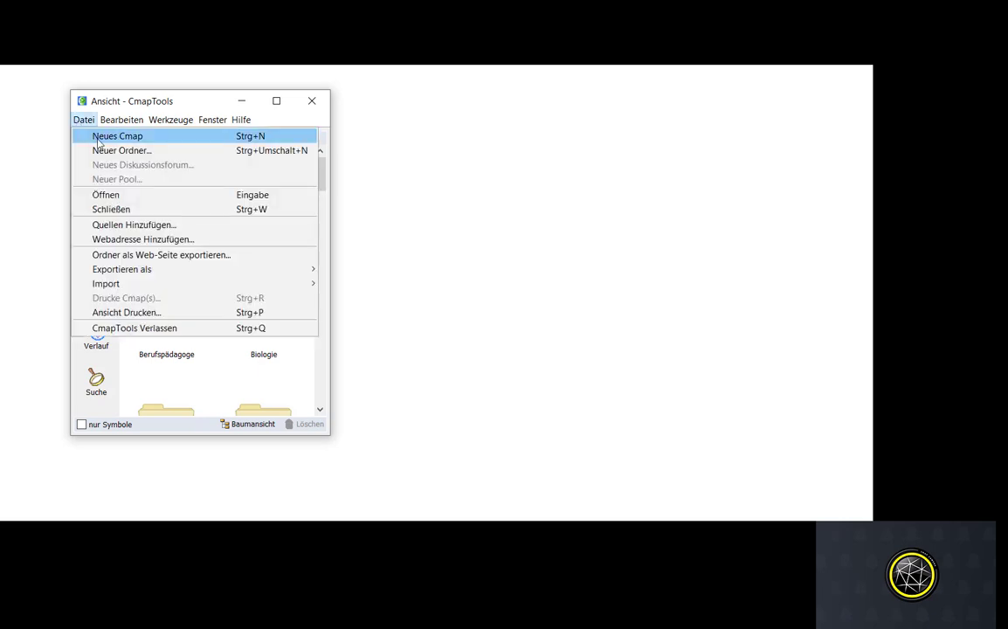
pyautogui.click(98, 137)
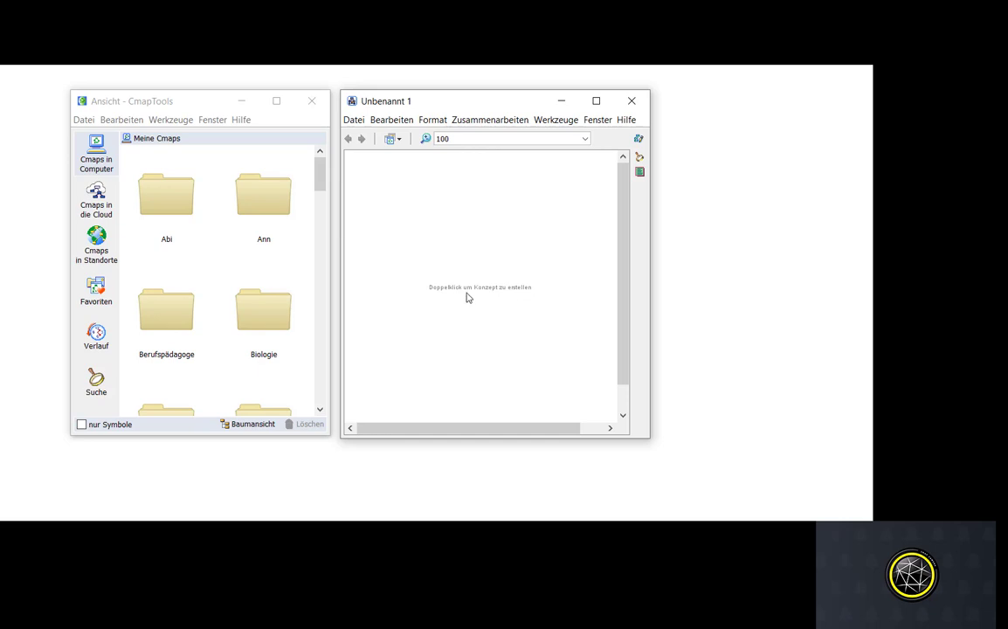
pyautogui.doubleClick(472, 294)
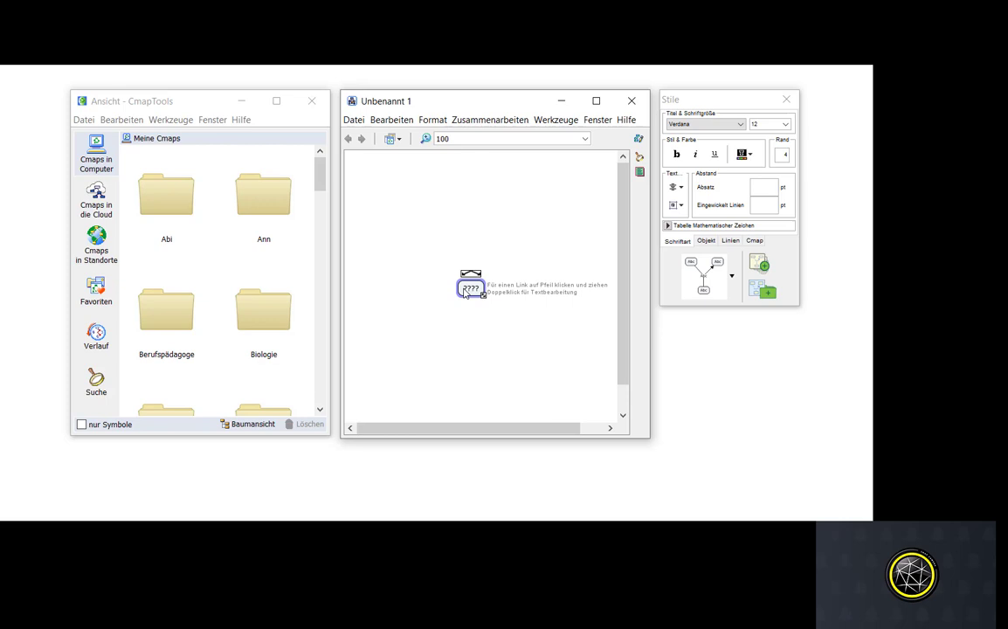
pyautogui.write('Schokolade')
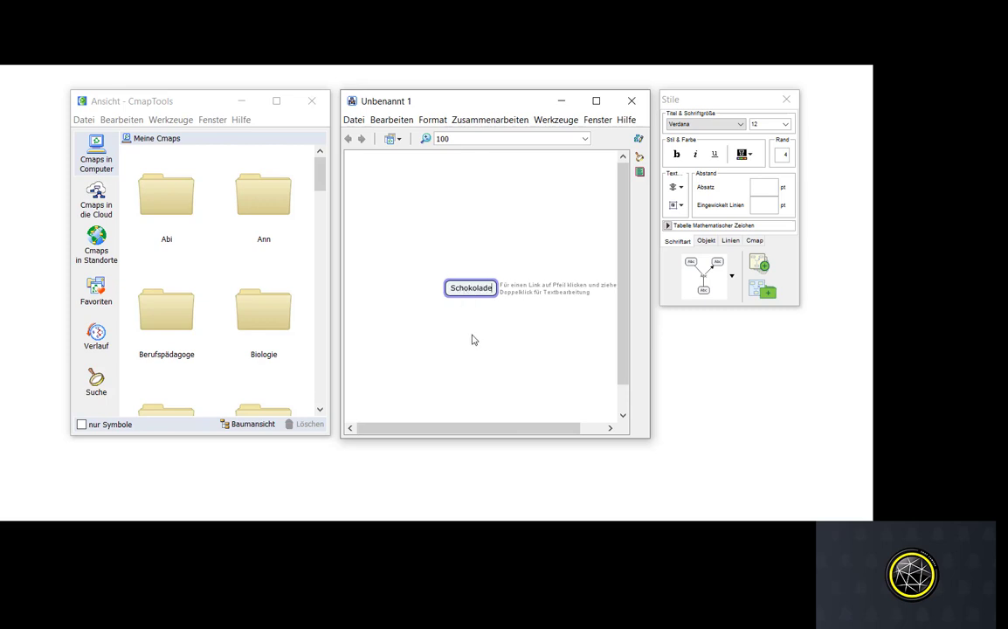
pyautogui.click(471, 340)
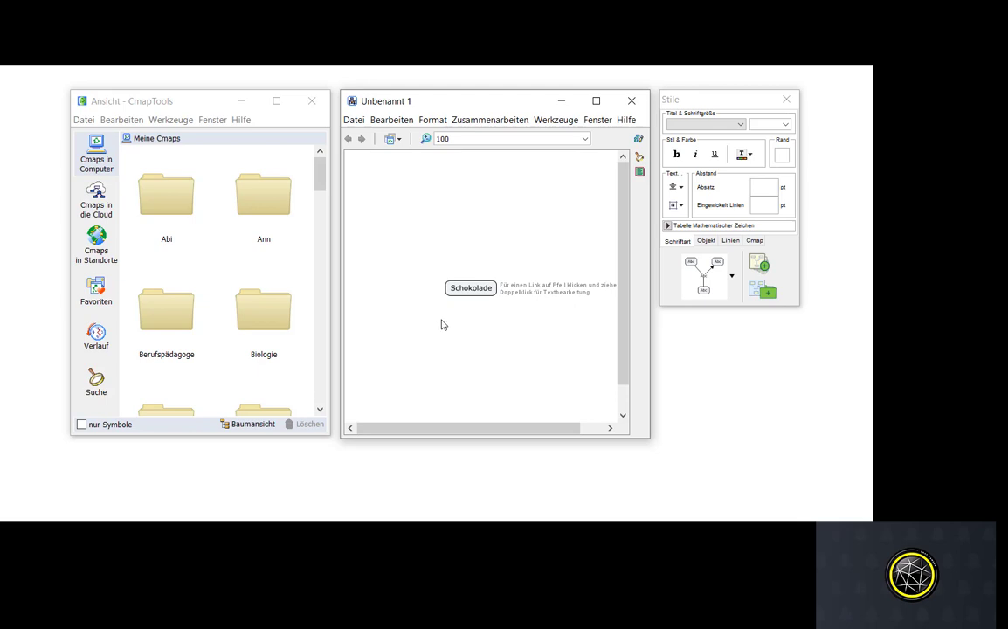
pyautogui.moveTo(477, 295); pyautogui.dragTo(462, 214)
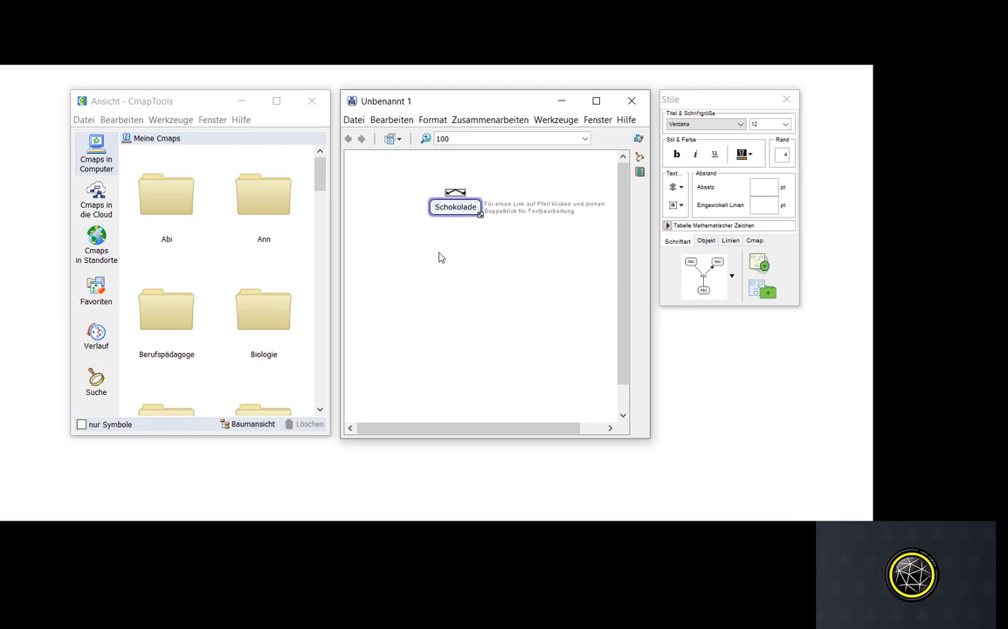
pyautogui.click(446, 259)
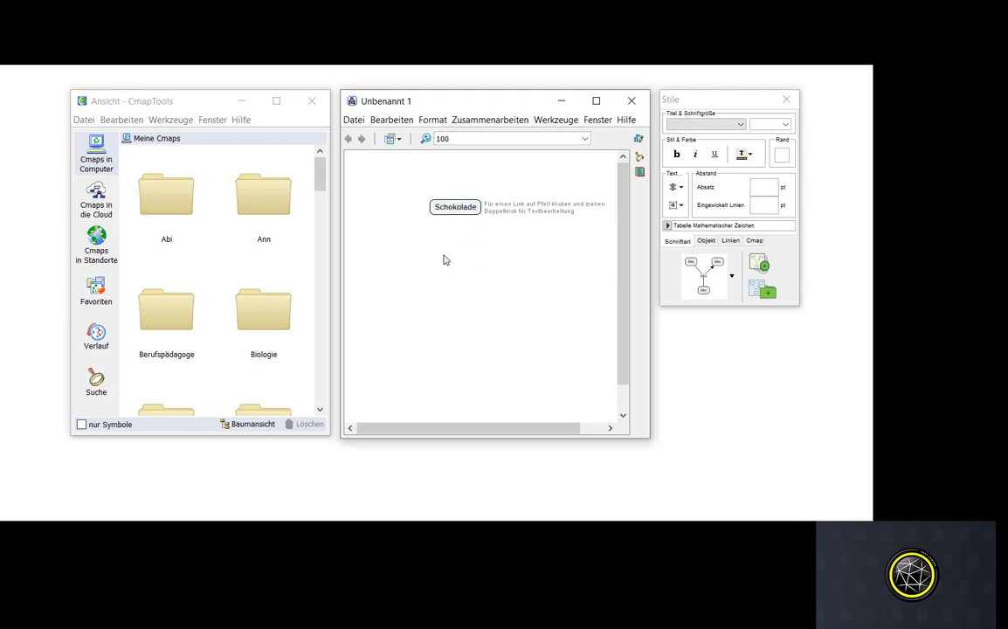
# - Add the concepts "Verpackung" and "Glückshormone" side by side below Schokolade
pyautogui.doubleClick(518, 275)
pyautogui.write('Ve')
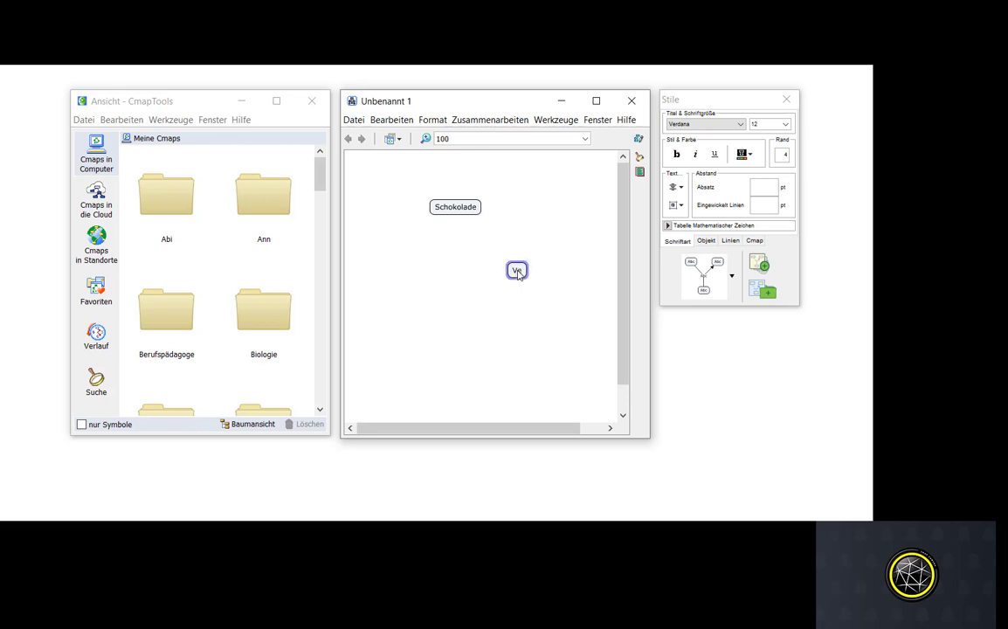
pyautogui.write('rpackung')
pyautogui.doubleClick(434, 283)
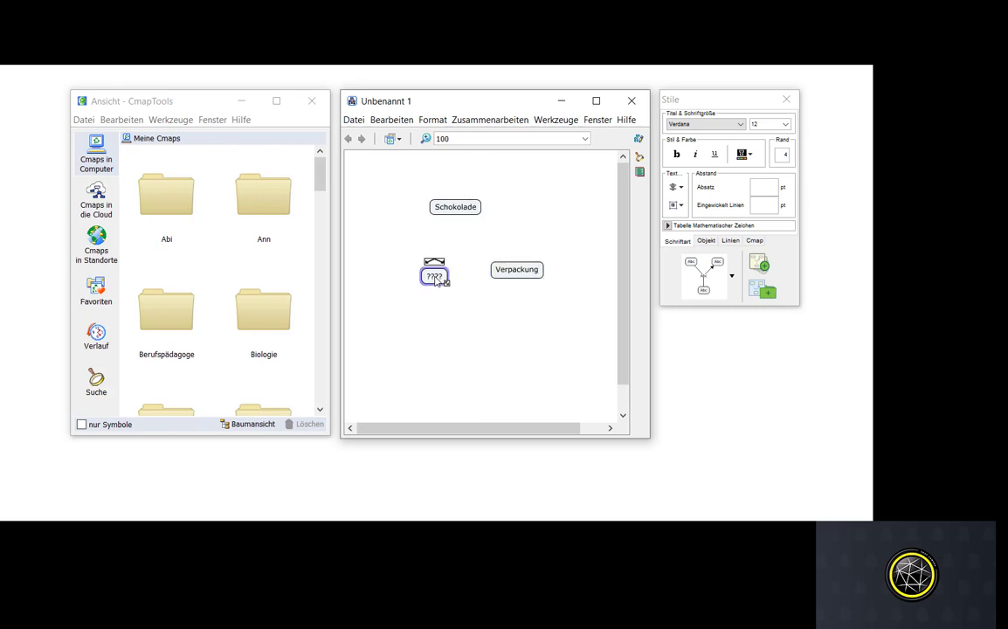
pyautogui.write('Glückshormone')
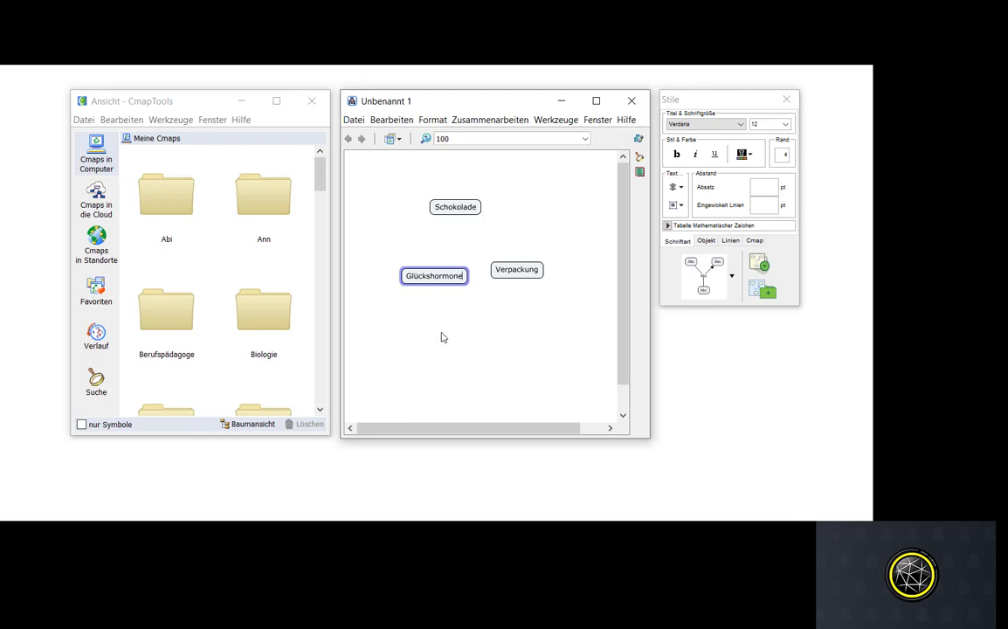
pyautogui.click(395, 308)
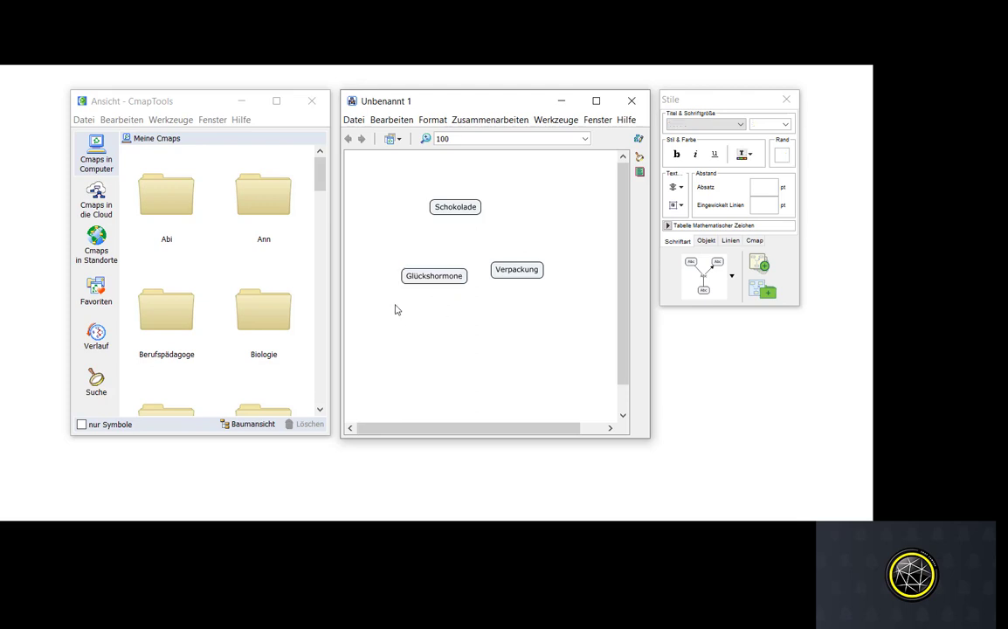
# - Add the concepts "Fett", "Eiweiß" and "Zucker" in a row between Schokolade and the two lower concepts
pyautogui.doubleClick(375, 243)
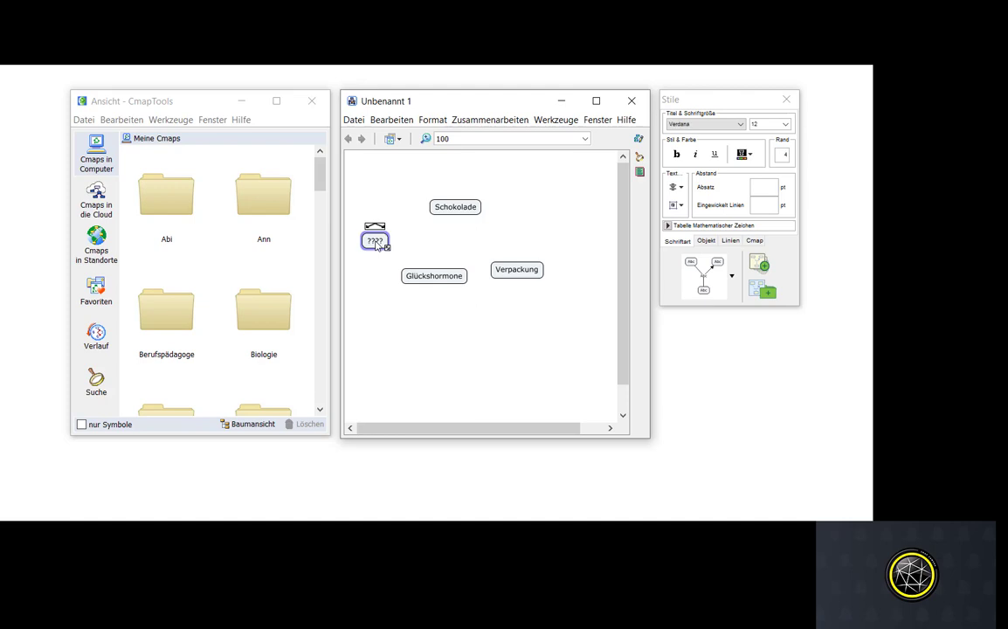
pyautogui.write('Fett')
pyautogui.doubleClick(431, 242)
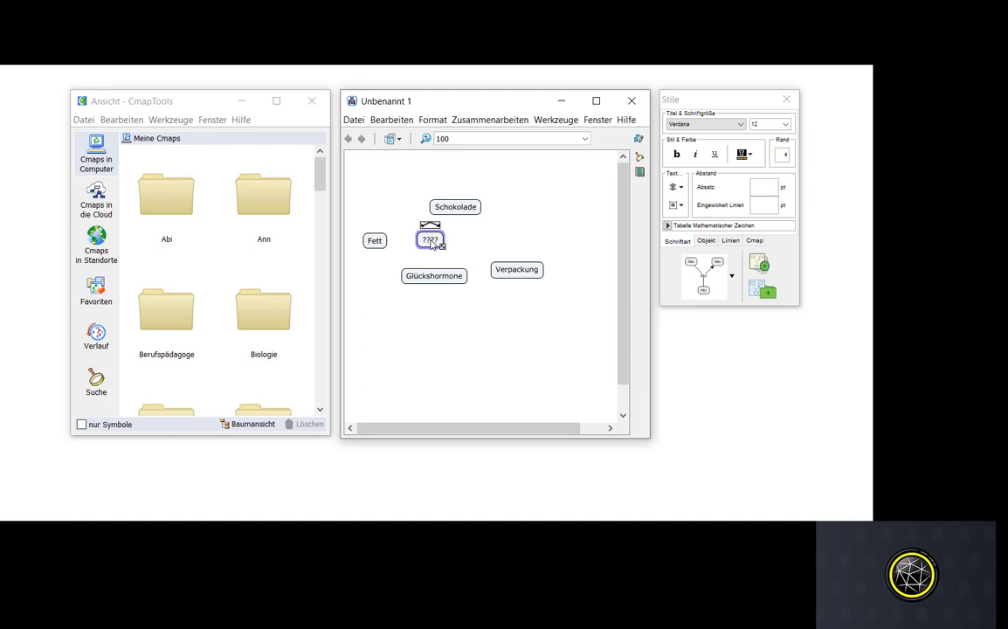
pyautogui.write('Eiweiß')
pyautogui.doubleClick(499, 247)
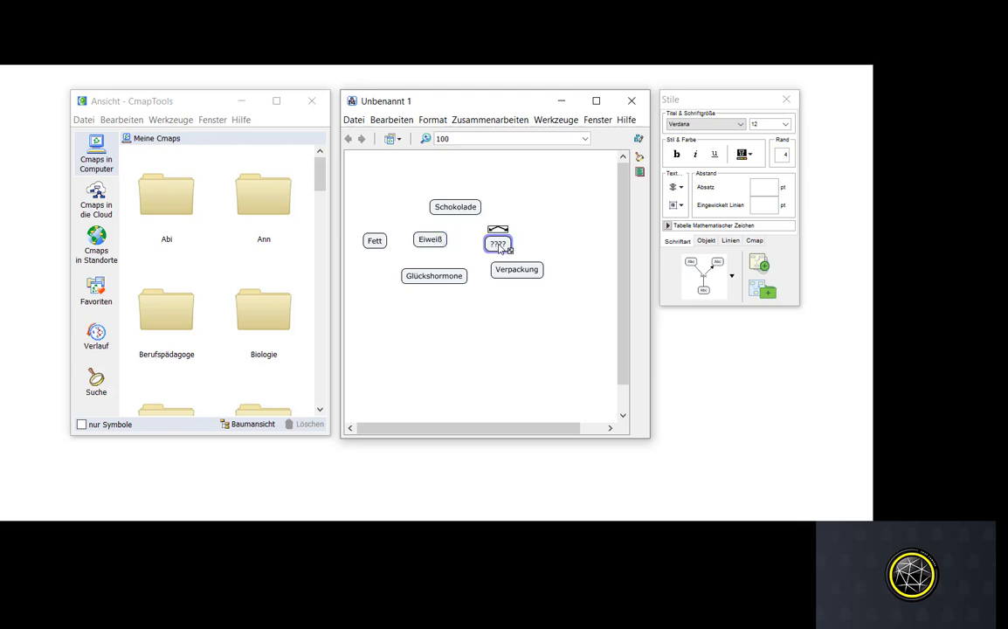
pyautogui.write('Zucker')
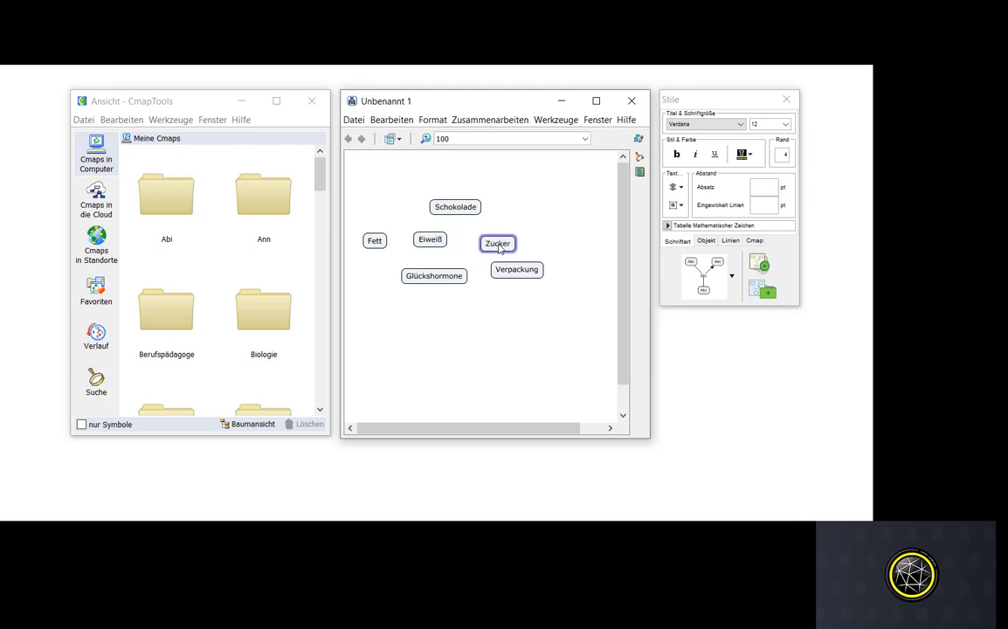
pyautogui.click(568, 224)
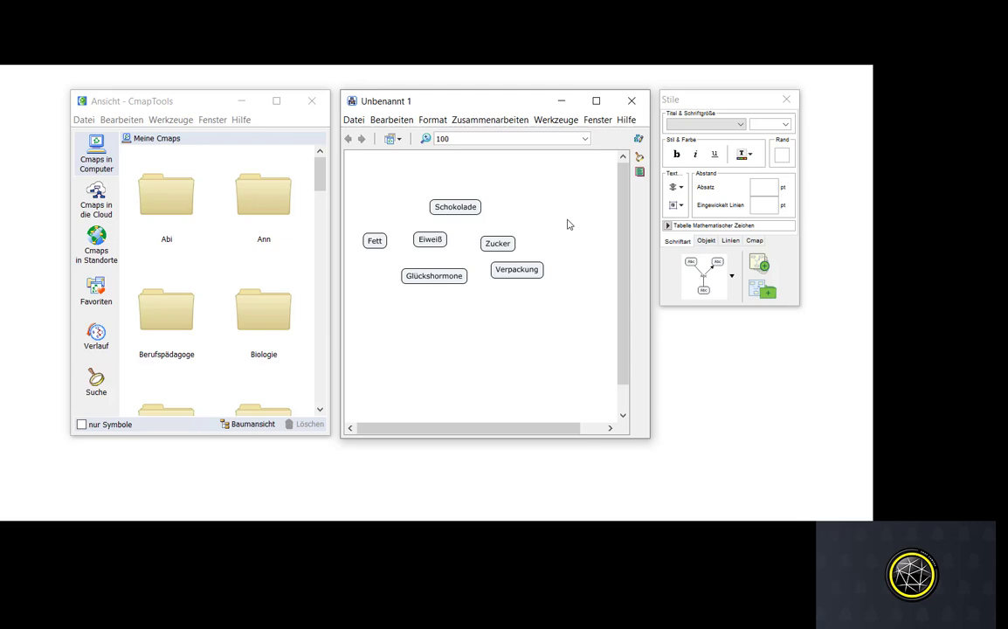
pyautogui.click(453, 210)
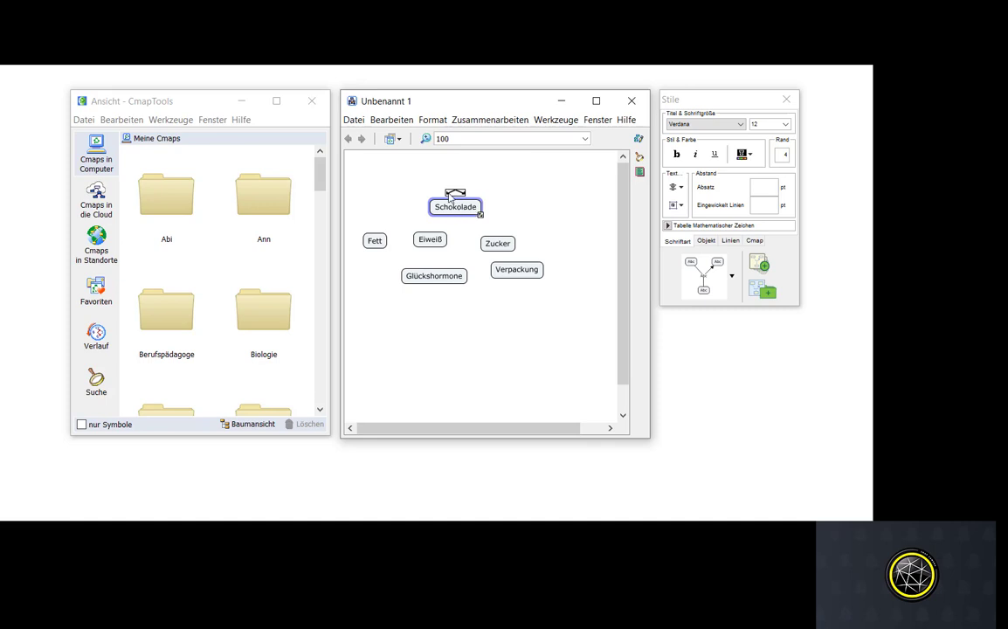
pyautogui.moveTo(455, 193)
pyautogui.mouseDown()
pyautogui.moveTo(378, 194)
pyautogui.moveTo(402, 177)
pyautogui.moveTo(445, 200)
pyautogui.mouseUp()
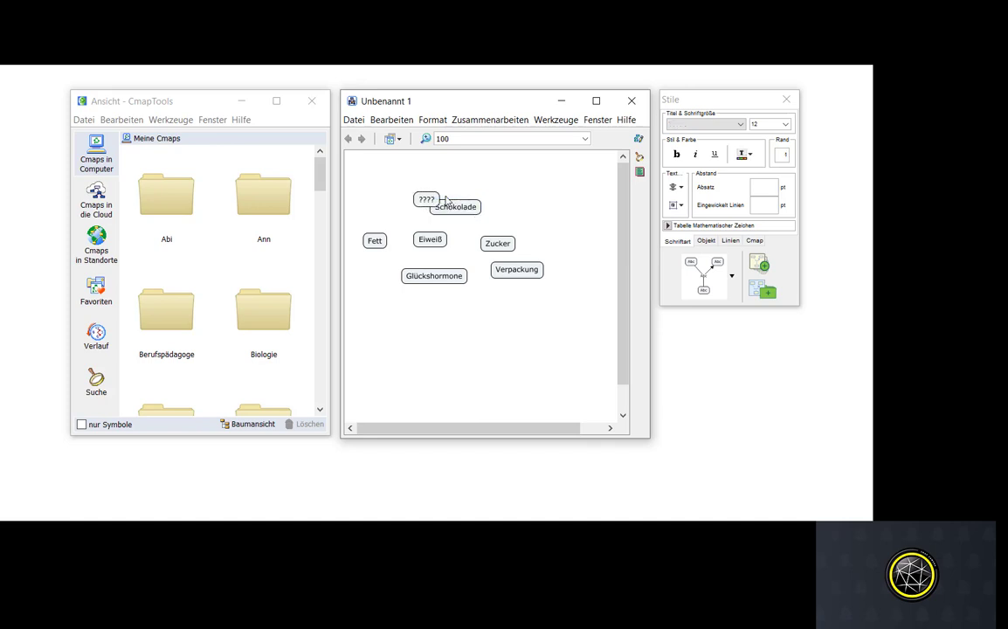
pyautogui.click(423, 199)
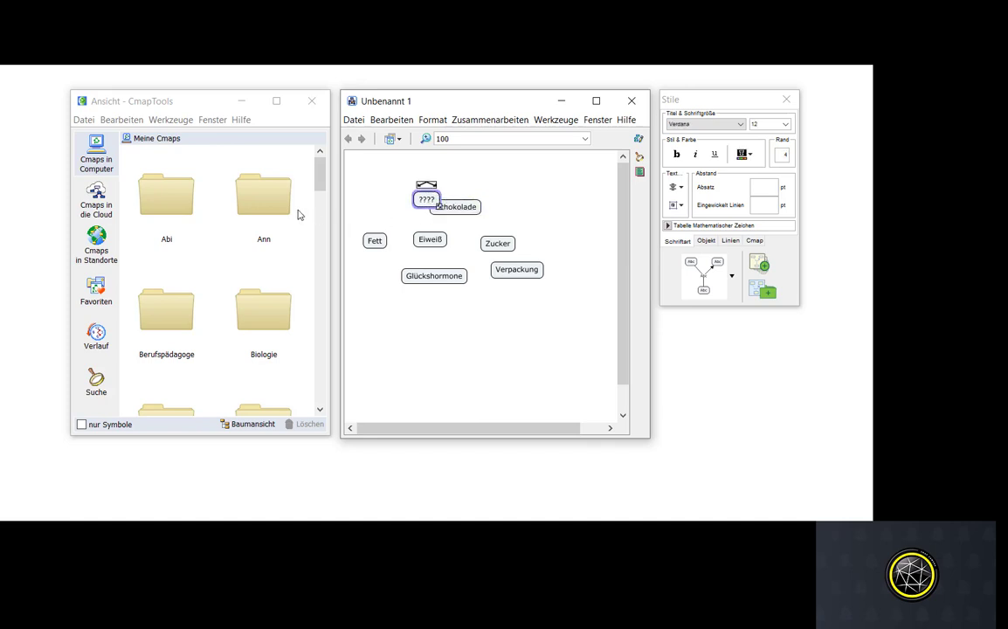
pyautogui.press('Delete')
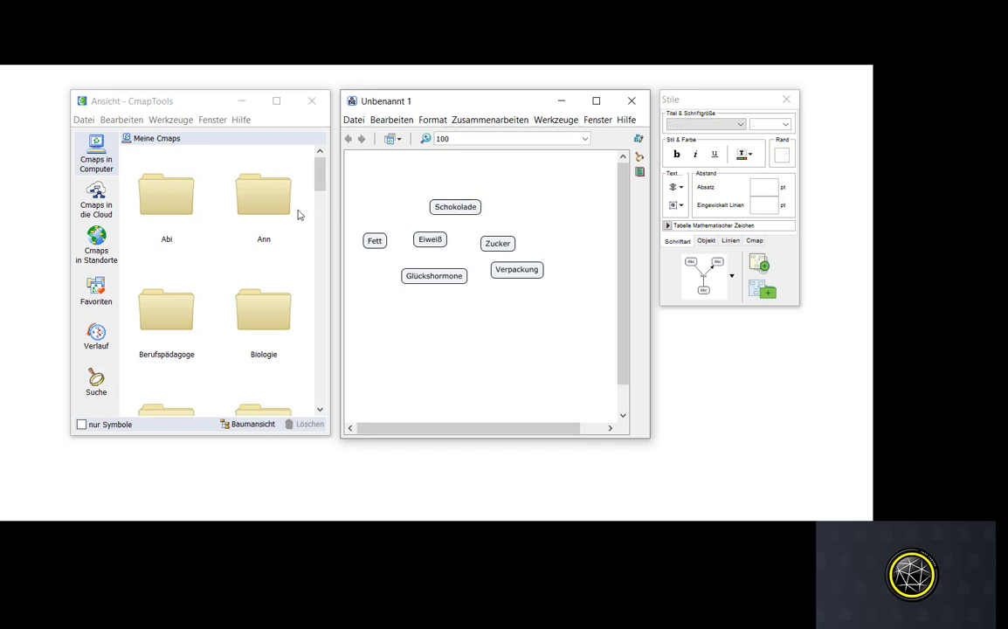
# - Link Schokolade to Fett with the linking phrase "Besteht aus"
pyautogui.click(450, 210)
pyautogui.moveTo(454, 195); pyautogui.dragTo(385, 239)
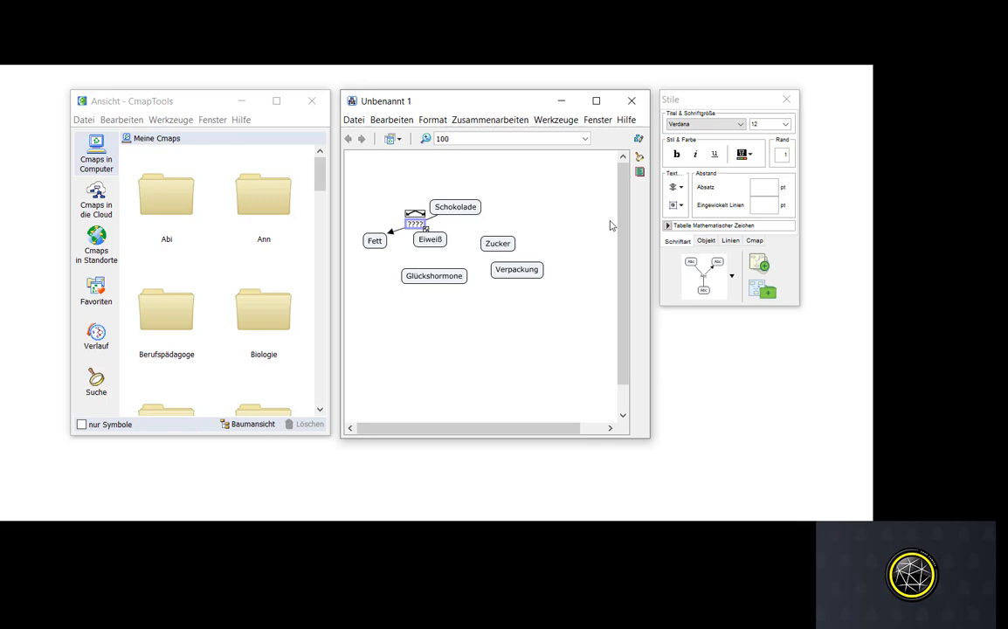
pyautogui.doubleClick(412, 225)
pyautogui.write('eesteht aus')
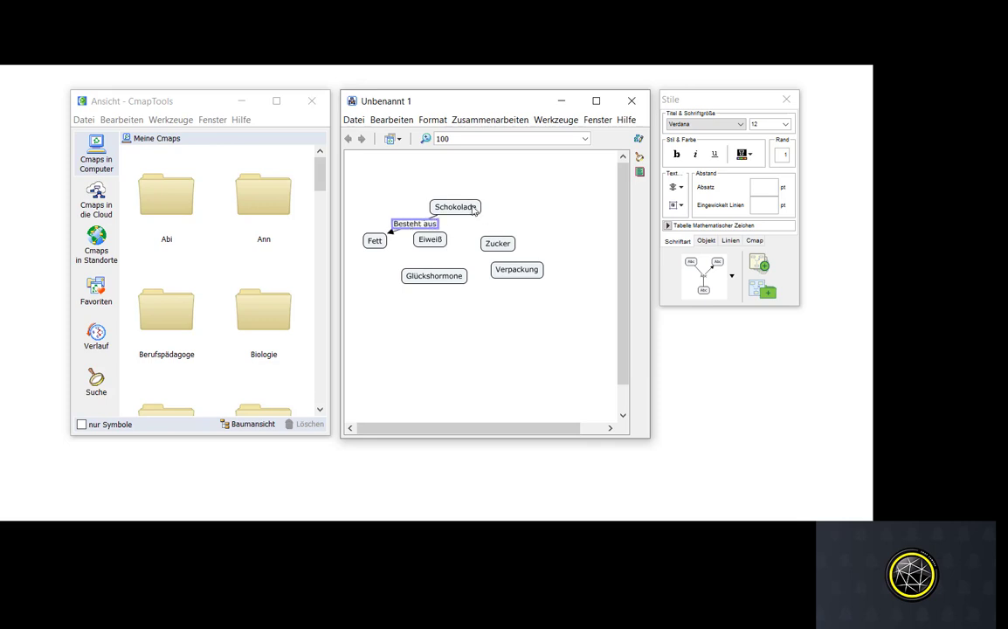
# - Change the linking phrase to lowercase "besteht aus" and link it to Eiweiß as well
pyautogui.click(474, 209)
pyautogui.click(409, 226)
pyautogui.click(398, 226)
pyautogui.press('Delete')
pyautogui.write('b')
pyautogui.press('Escape')
pyautogui.click(428, 240)
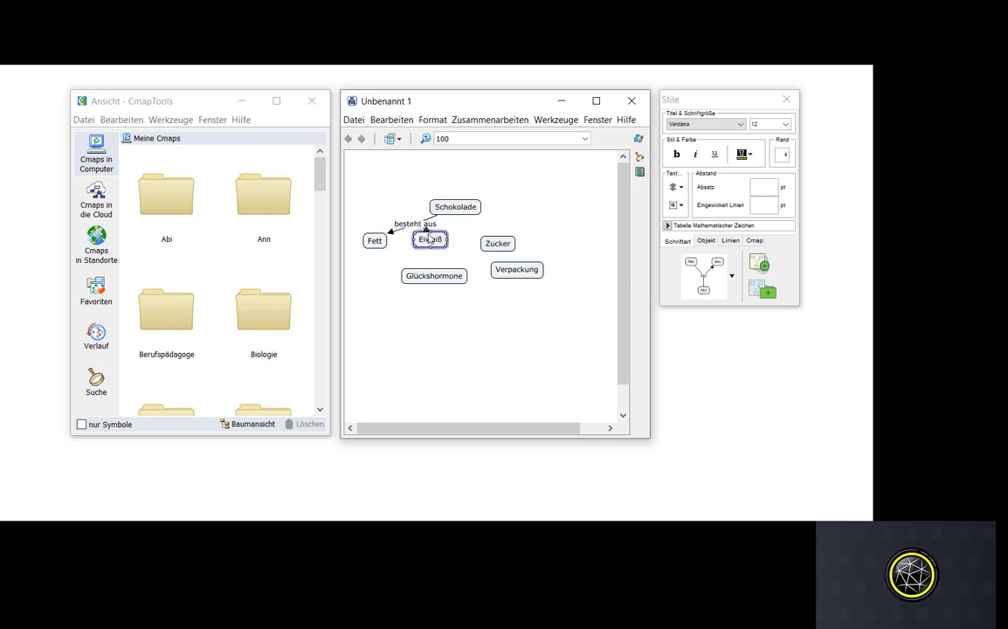
pyautogui.click(416, 224)
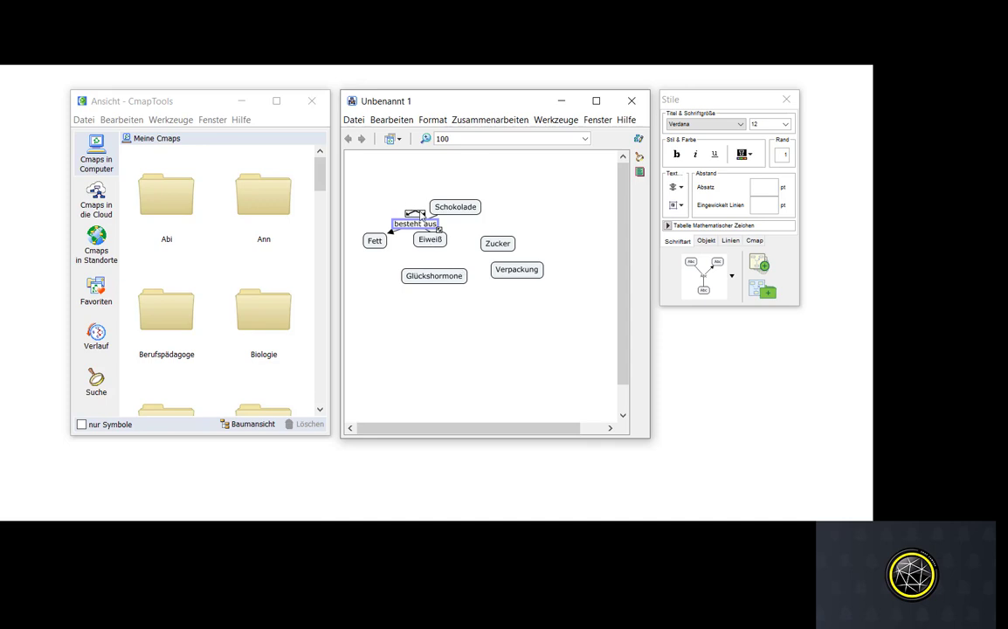
pyautogui.moveTo(419, 214); pyautogui.dragTo(499, 243)
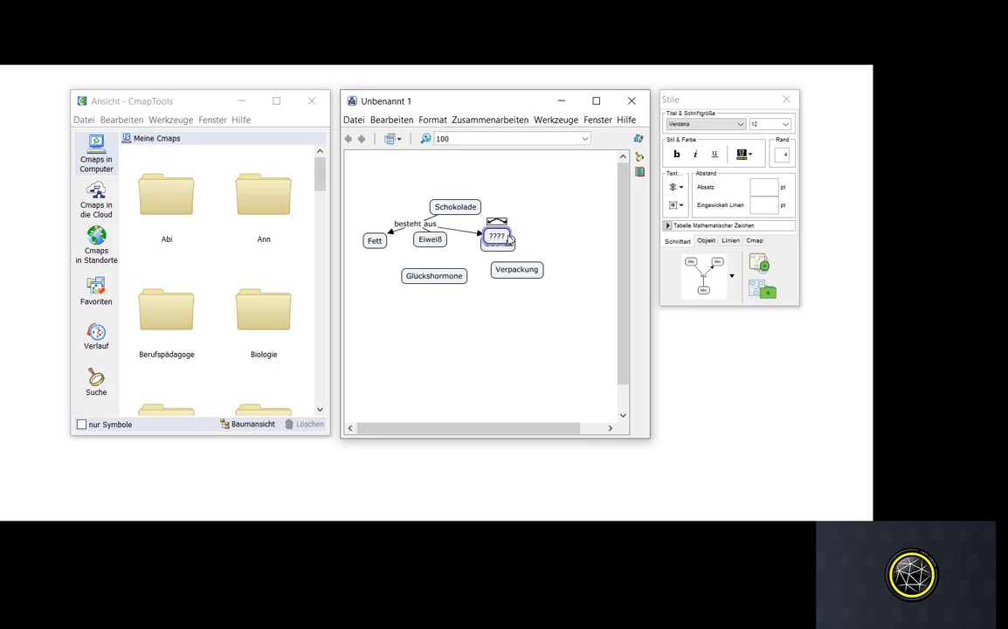
pyautogui.hotkey('ctrl', 'z')
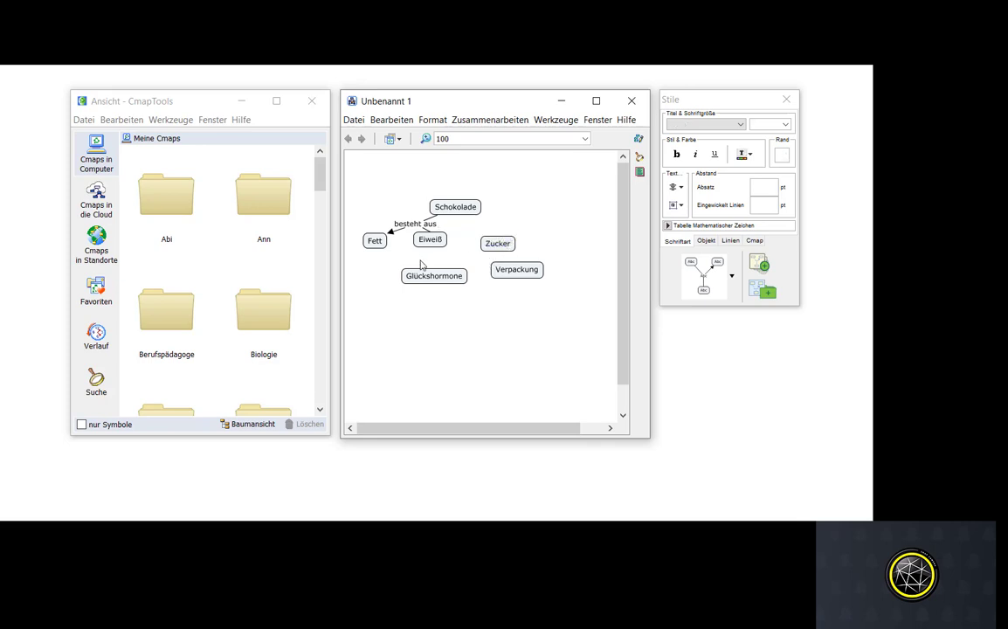
# - Link the "besteht aus" linking phrase to the Zucker concept
pyautogui.click(423, 226)
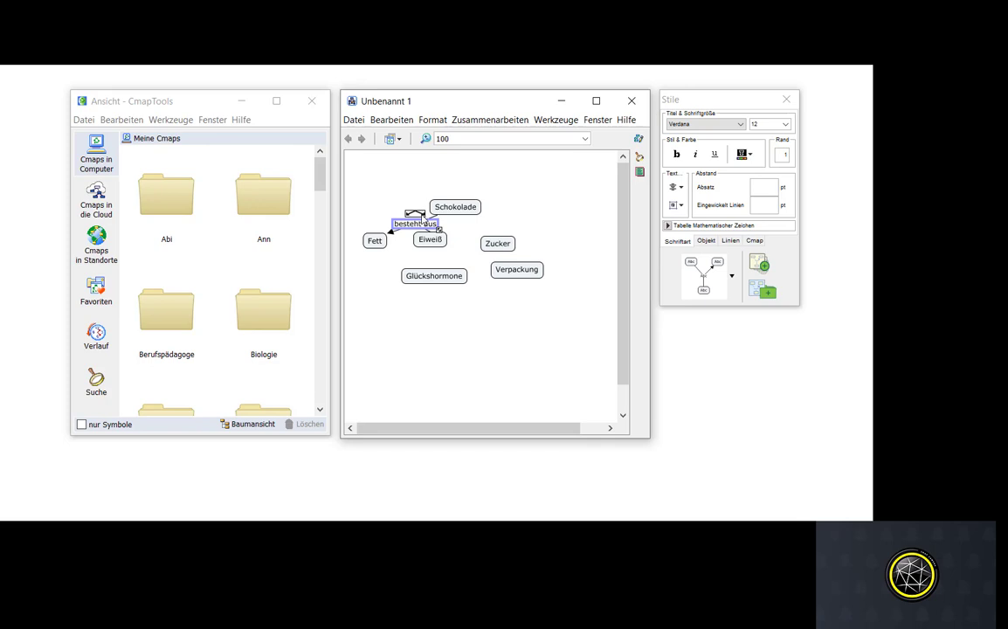
pyautogui.moveTo(415, 212); pyautogui.dragTo(499, 233)
pyautogui.click(499, 243)
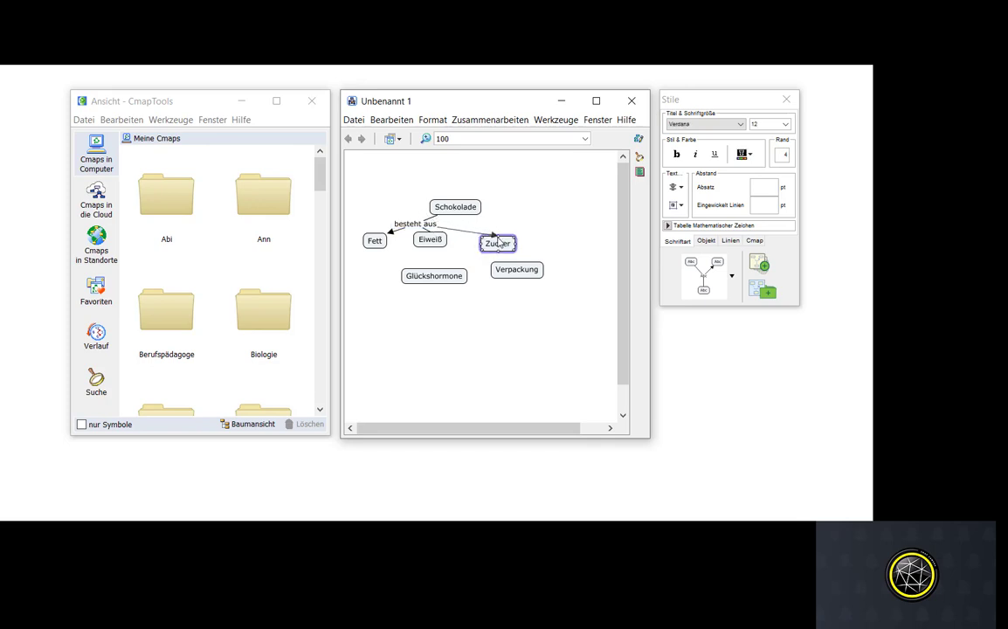
pyautogui.click(416, 224)
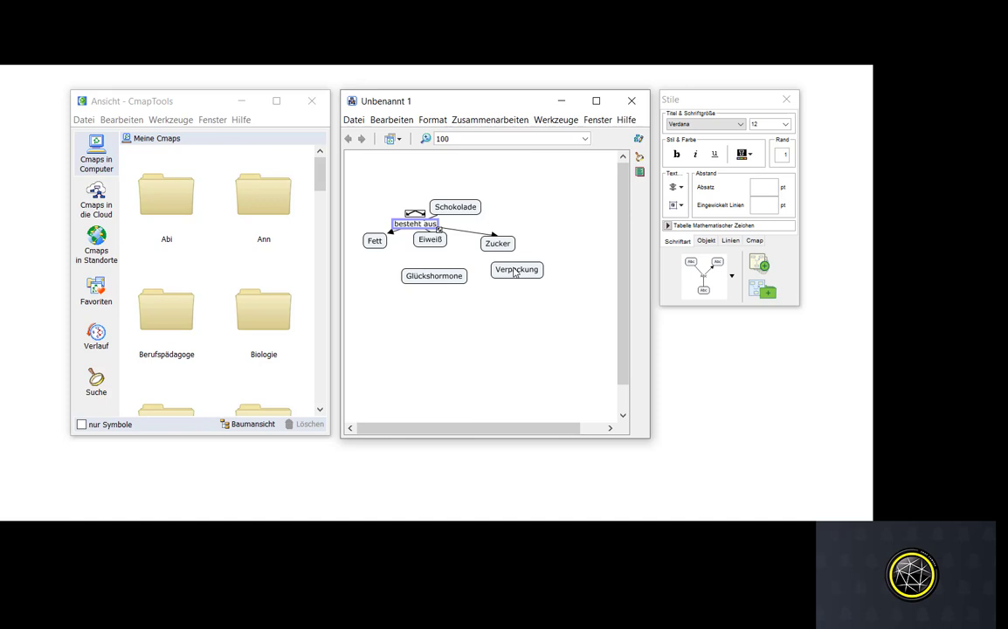
# - Move the Verpackung concept to the upper right of Zucker and link Schokolade to it
pyautogui.moveTo(514, 272); pyautogui.dragTo(565, 223)
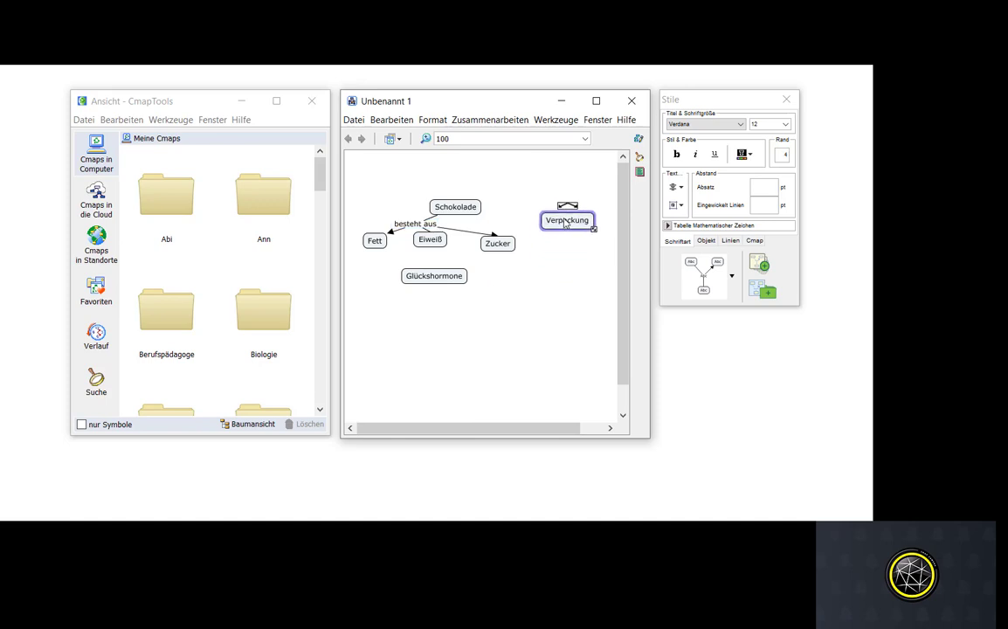
pyautogui.click(457, 206)
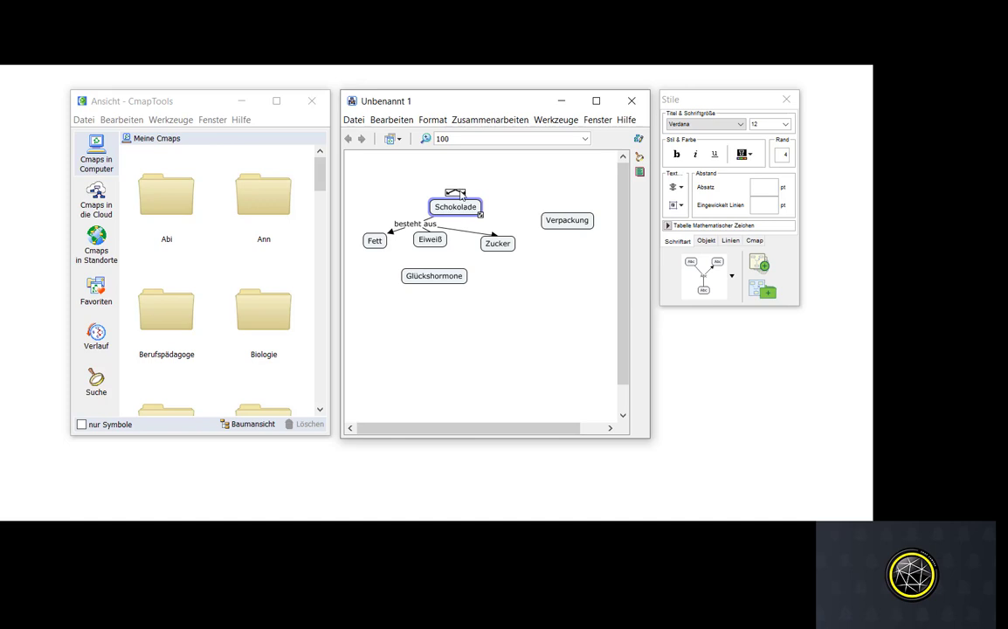
pyautogui.moveTo(461, 194); pyautogui.dragTo(563, 216)
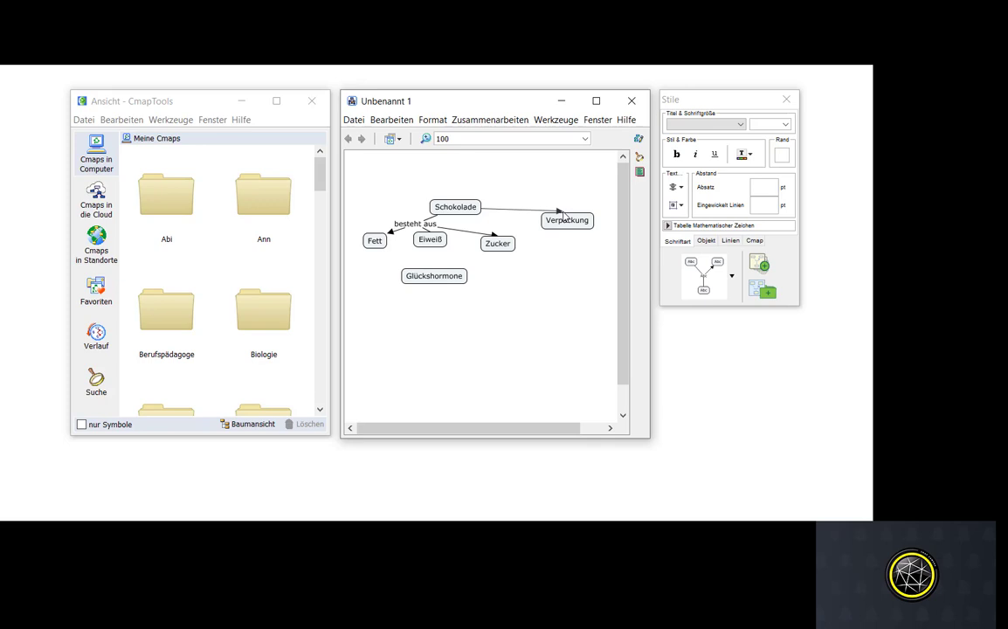
pyautogui.moveTo(563, 216); pyautogui.dragTo(564, 216)
# - Label the link between Schokolade and Verpackung with a linking phrase beginning "sie ist umhüllt von"
pyautogui.click(510, 215)
pyautogui.click(512, 215)
pyautogui.press('Delete')
pyautogui.doubleClick(510, 216)
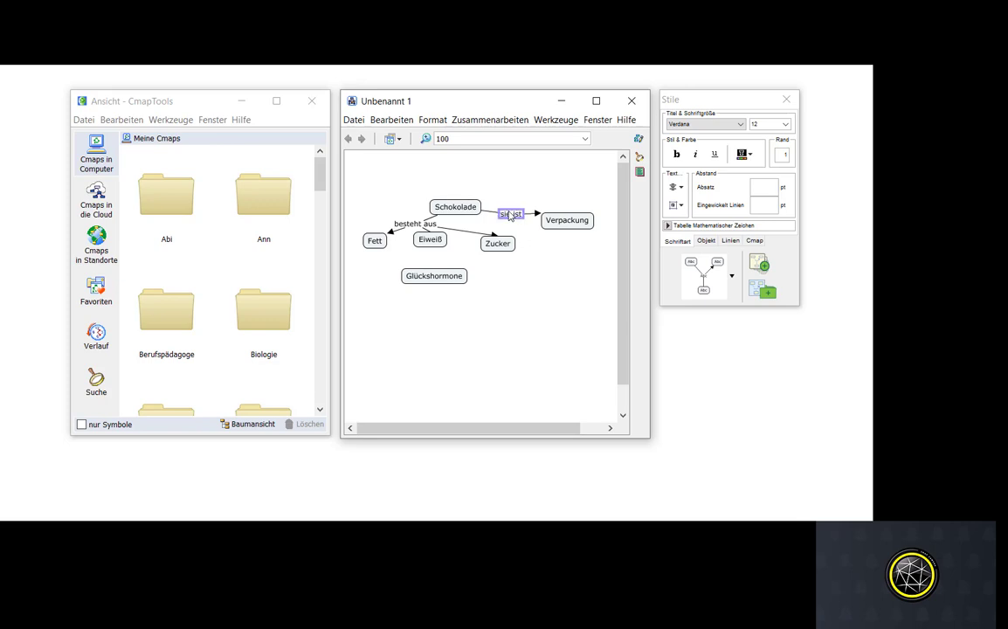
pyautogui.write('t umhüllt von')
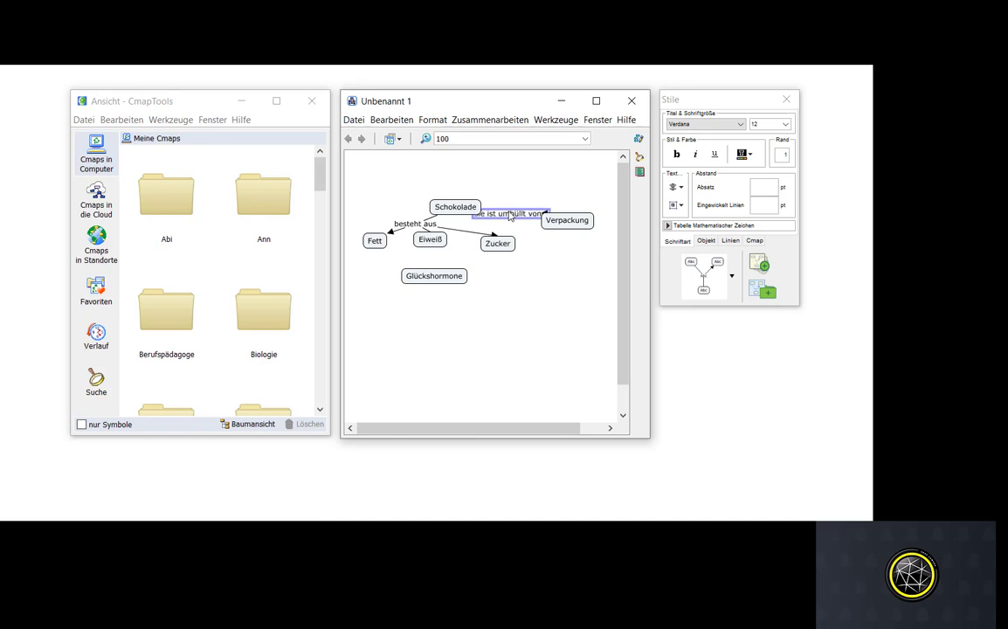
pyautogui.write(' d')
pyautogui.write('e')
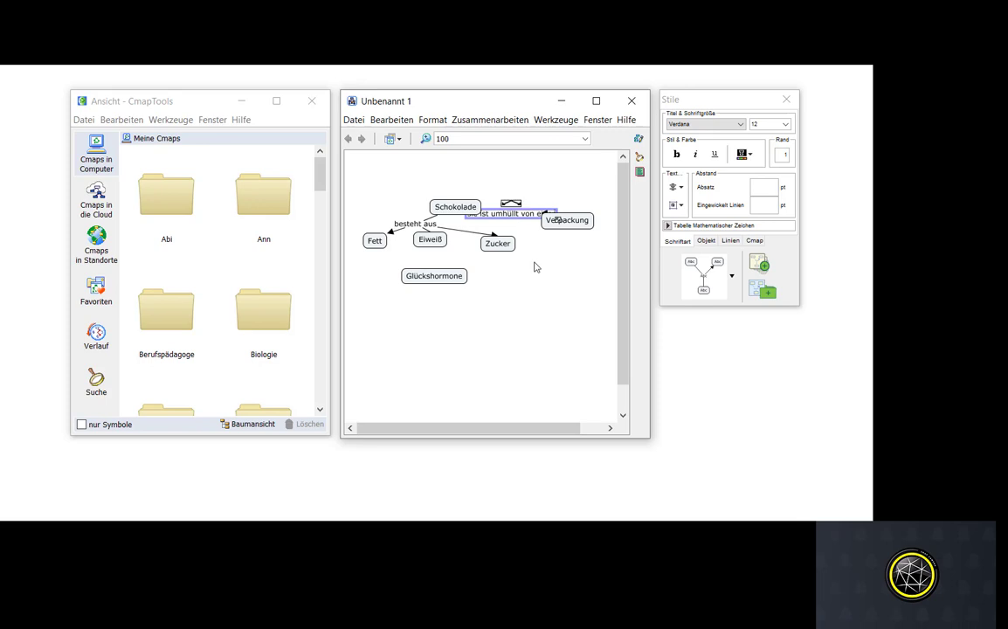
# - Move the "sie ist umhüllt von einer" linking phrase above Schokolade and Verpackung and break it onto two lines after "sie ist"
pyautogui.moveTo(514, 203); pyautogui.dragTo(542, 174)
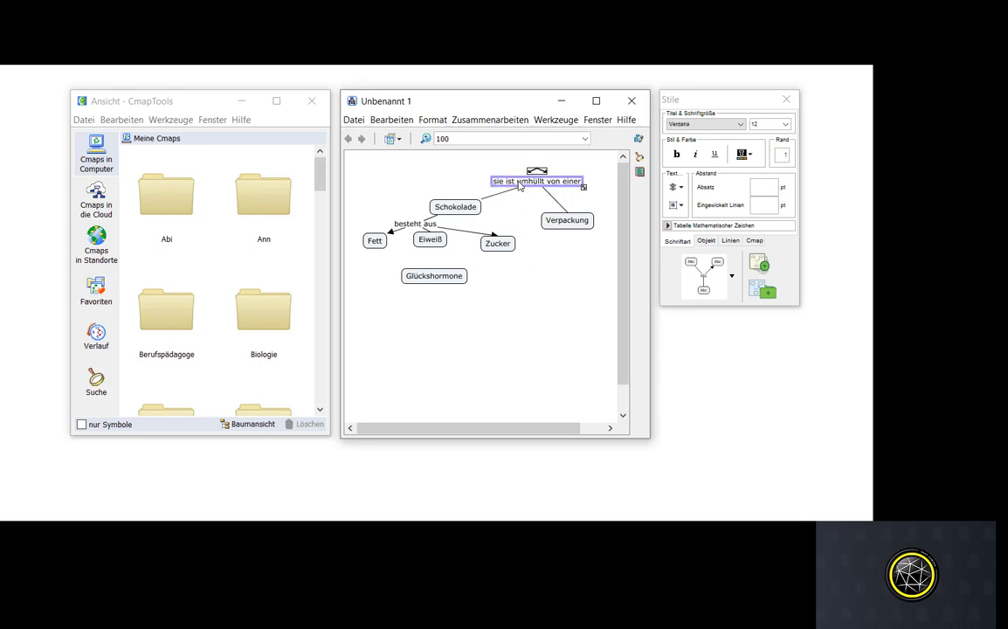
pyautogui.doubleClick(518, 186)
pyautogui.click(518, 185)
pyautogui.press('Return')
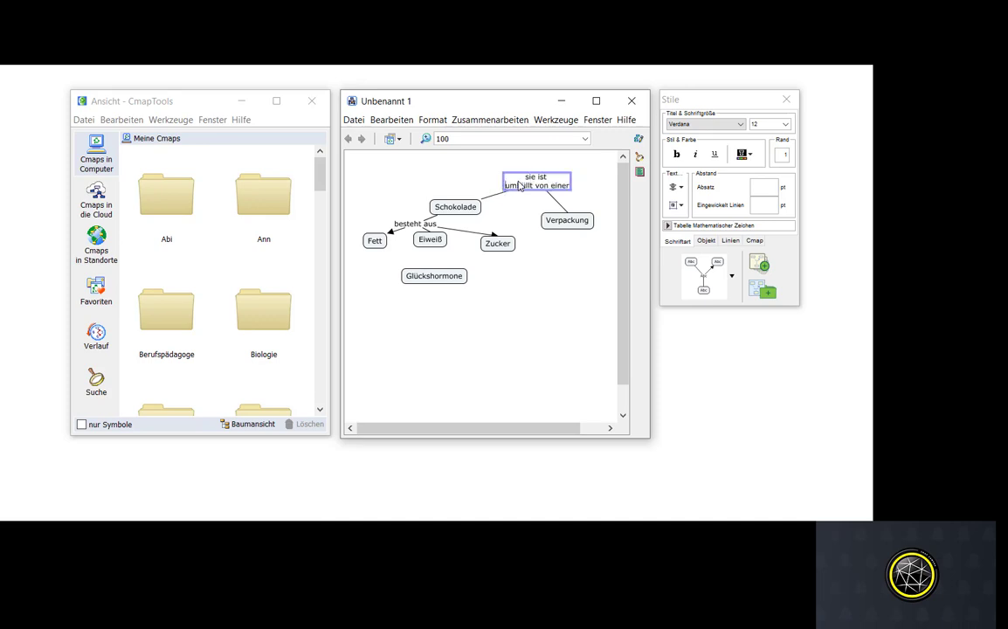
pyautogui.click(532, 342)
pyautogui.click(531, 342)
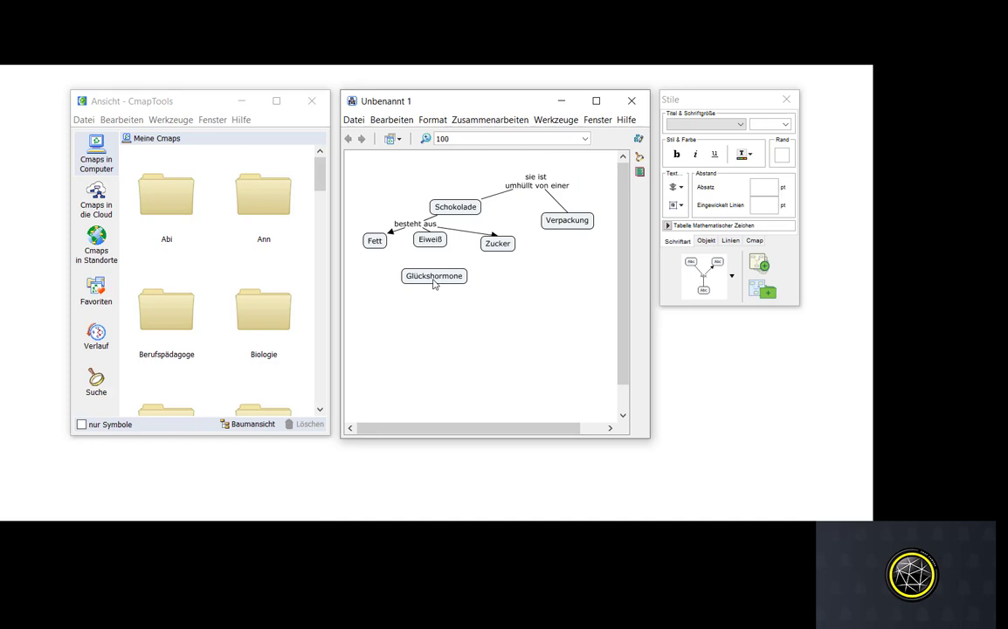
# - Move the Glückshormone concept below Verpackung, just right of Zucker, and link Schokolade to it
pyautogui.moveTo(434, 283); pyautogui.dragTo(554, 266)
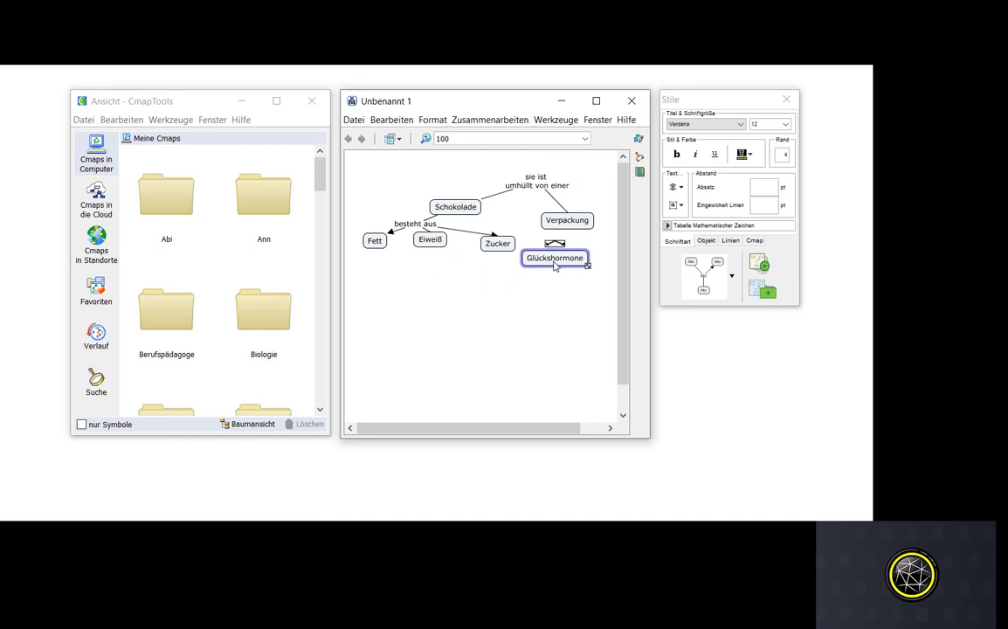
pyautogui.click(453, 209)
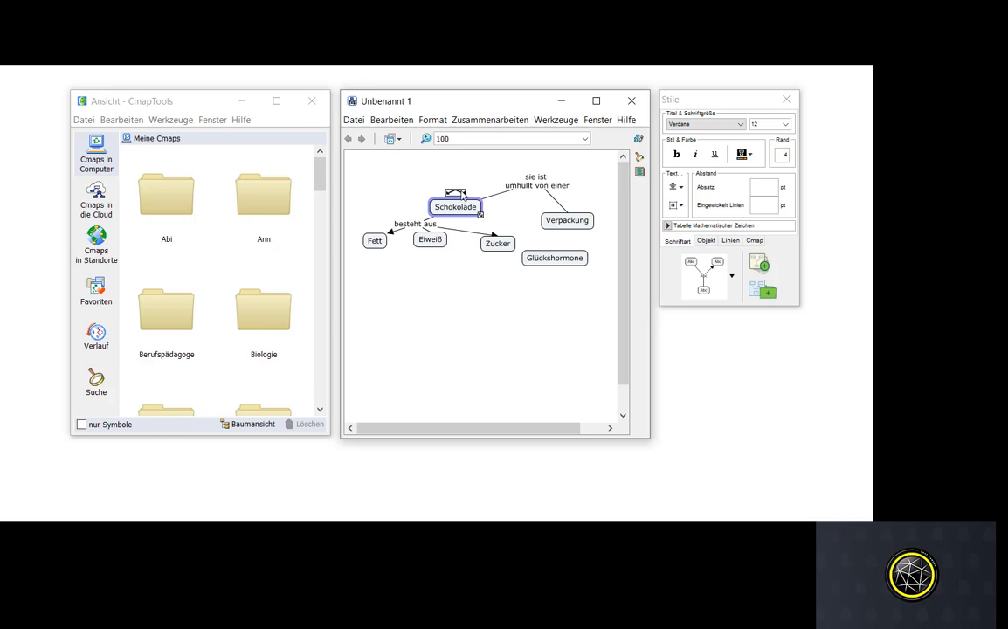
pyautogui.moveTo(462, 194)
pyautogui.mouseDown()
pyautogui.moveTo(463, 205)
pyautogui.moveTo(557, 258)
pyautogui.mouseUp()
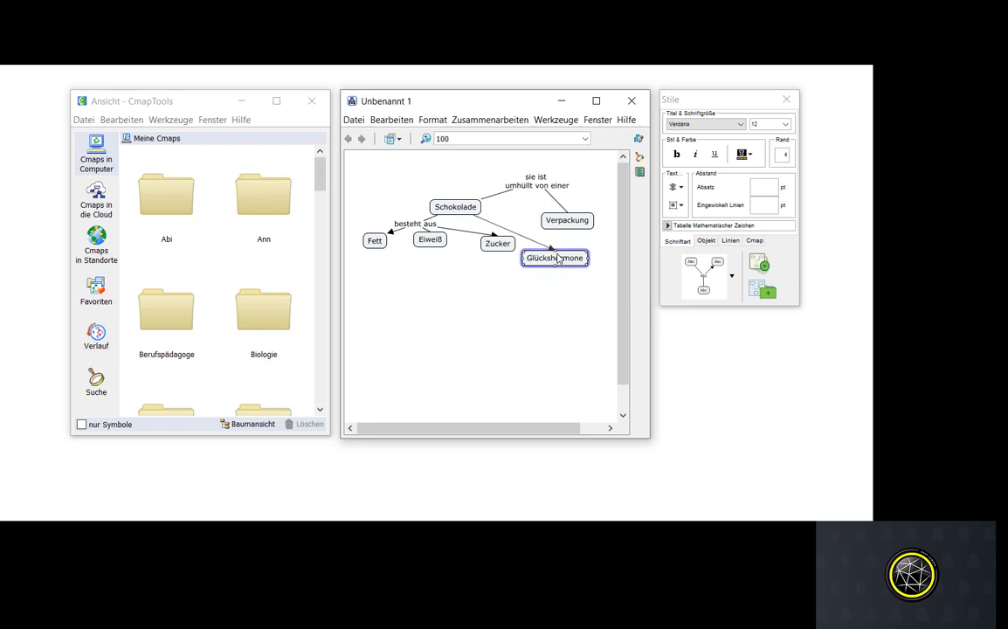
# - Label the link between Schokolade and Glückshormone with the linking phrase "erzeugt"
pyautogui.click(507, 226)
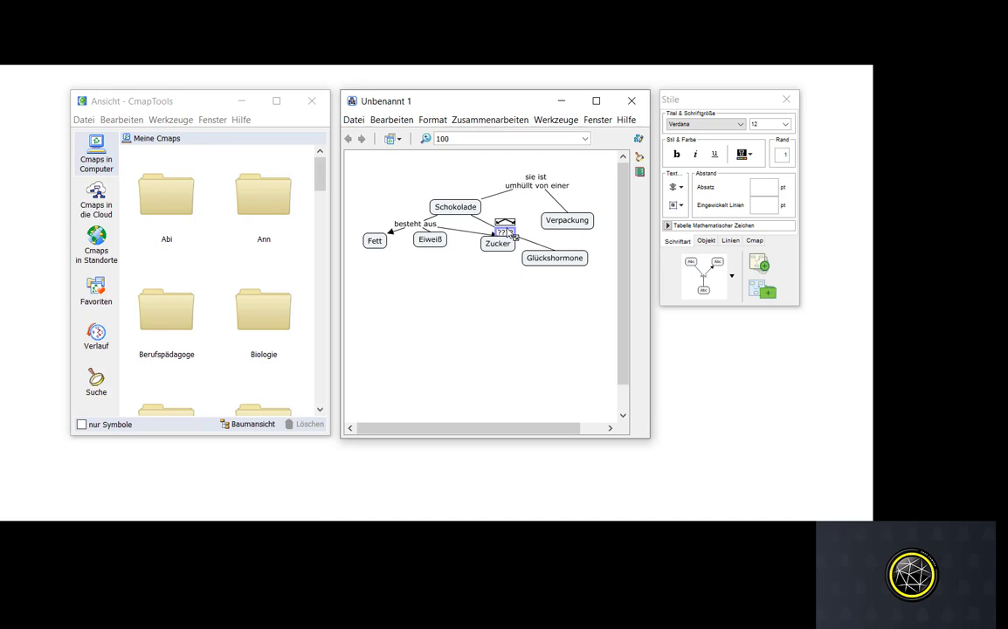
pyautogui.write('erzeugt')
pyautogui.click(459, 299)
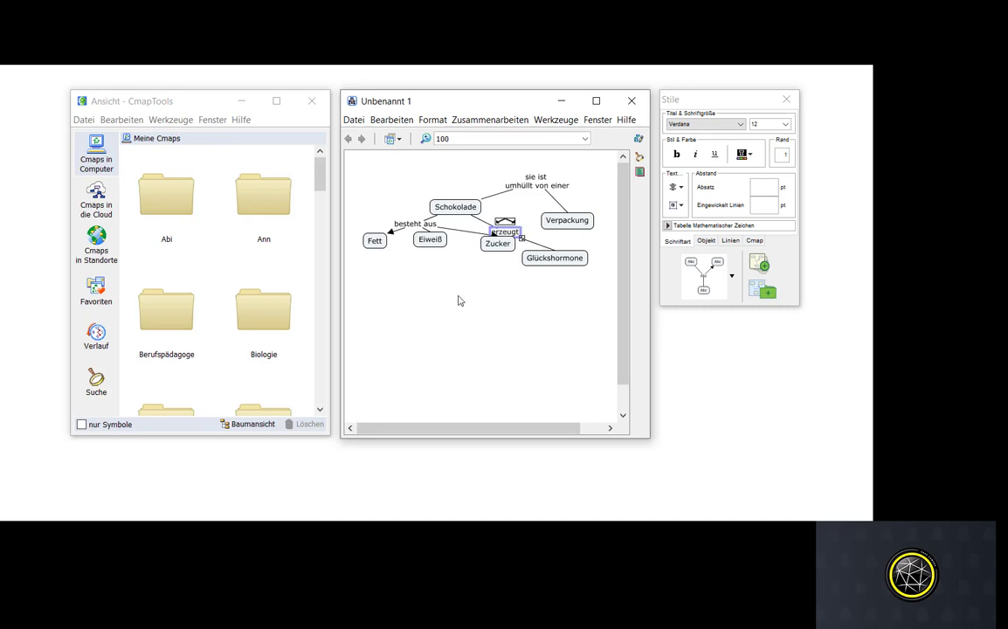